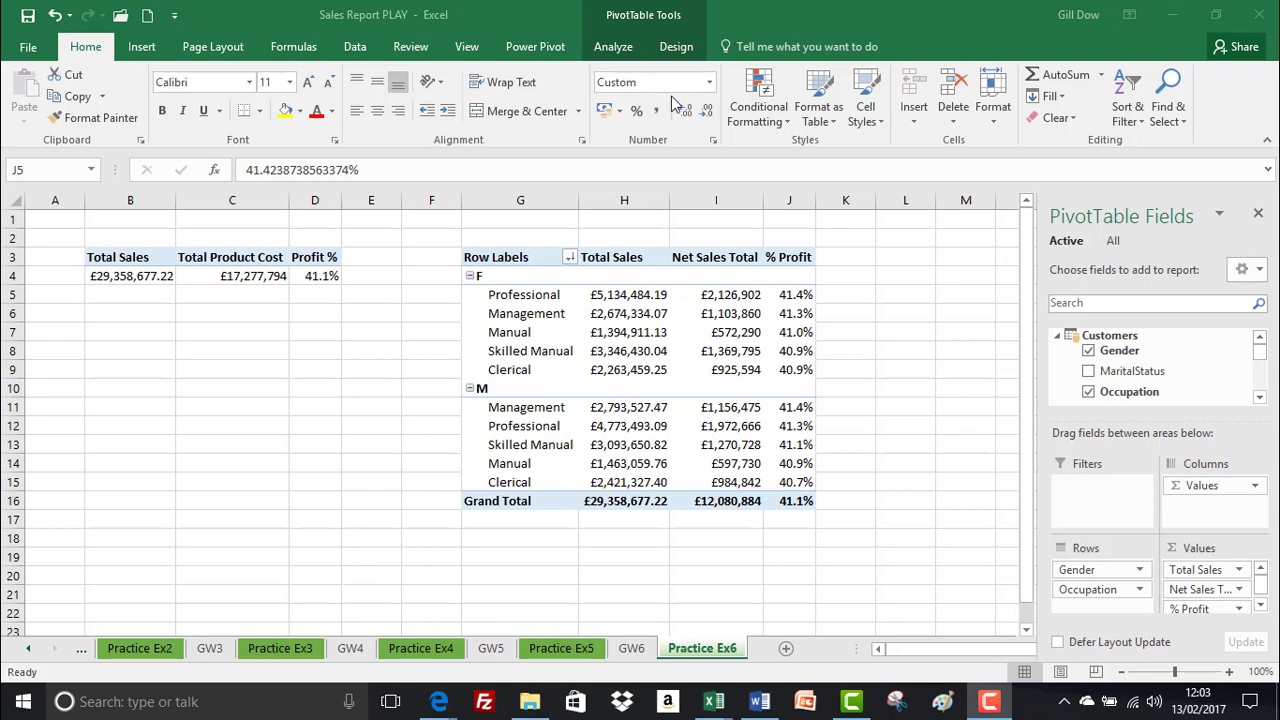
- From cell K4, insert an empty PivotTable from the Data Model on a new worksheet
click(142, 47)
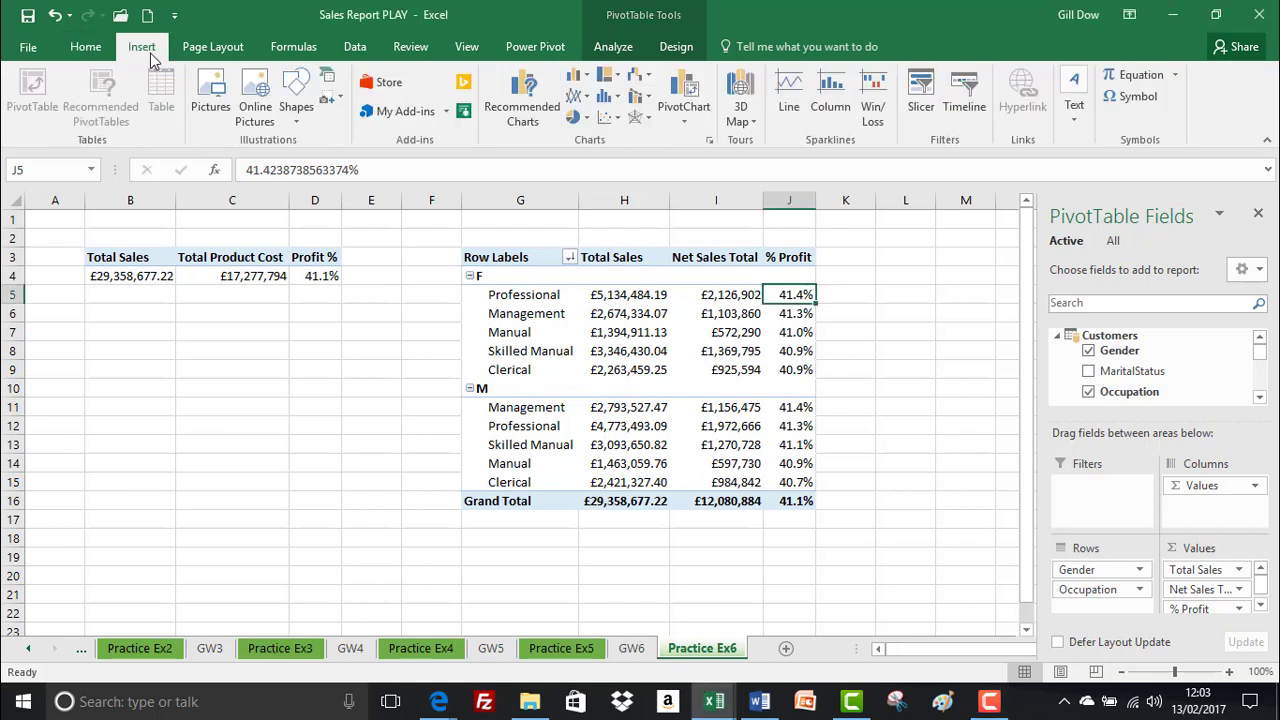
click(871, 267)
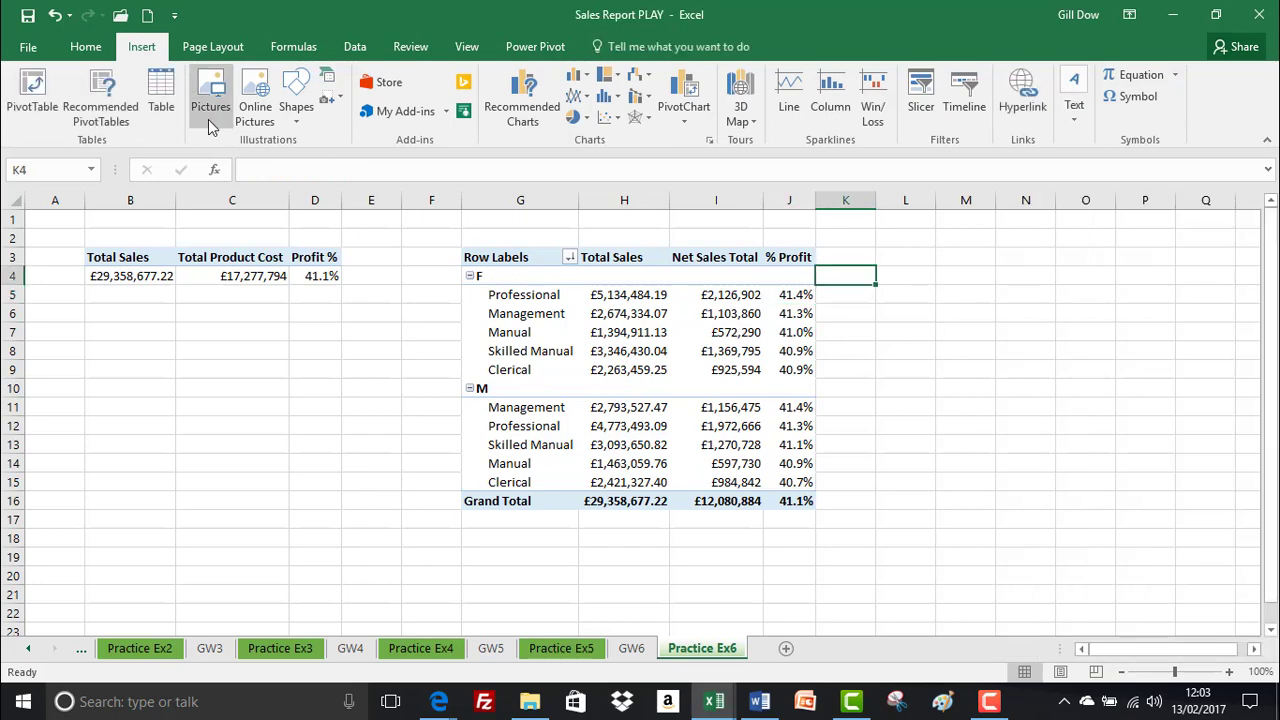
click(34, 92)
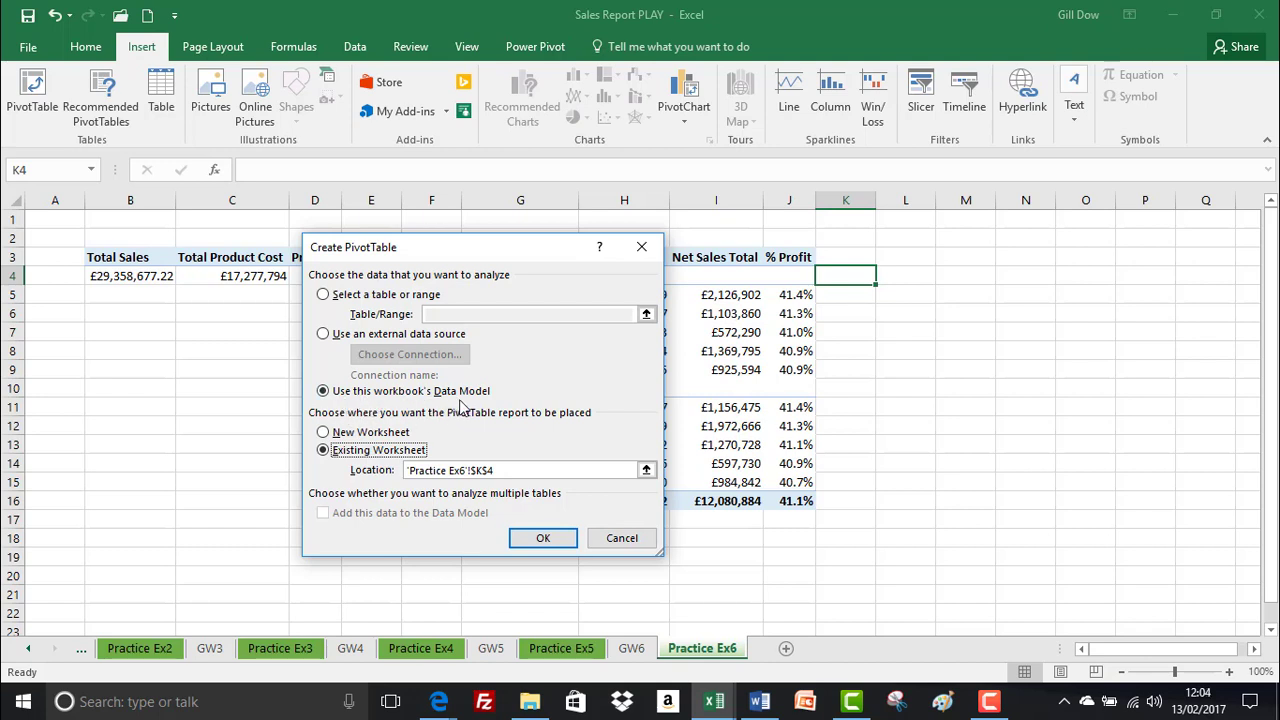
click(352, 434)
click(543, 538)
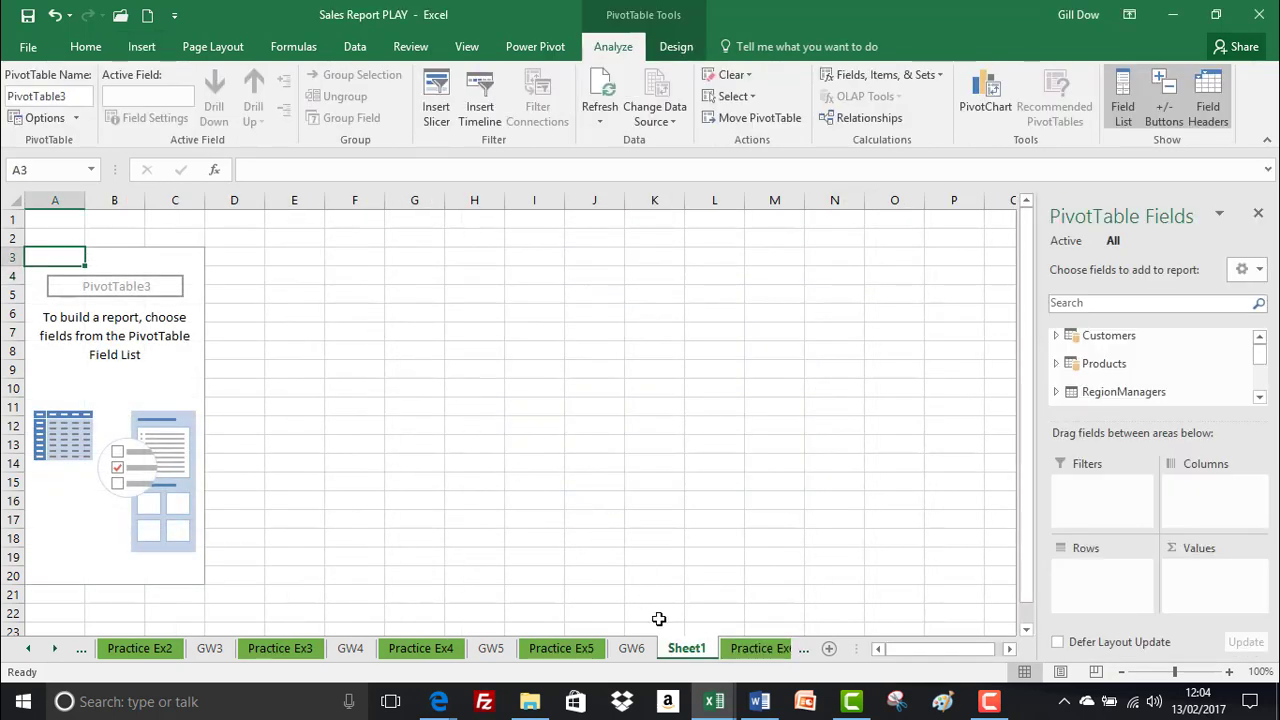
- Rename Sheet1 to GW7 and move it to the end, after Practice Ex6
double_click(690, 649)
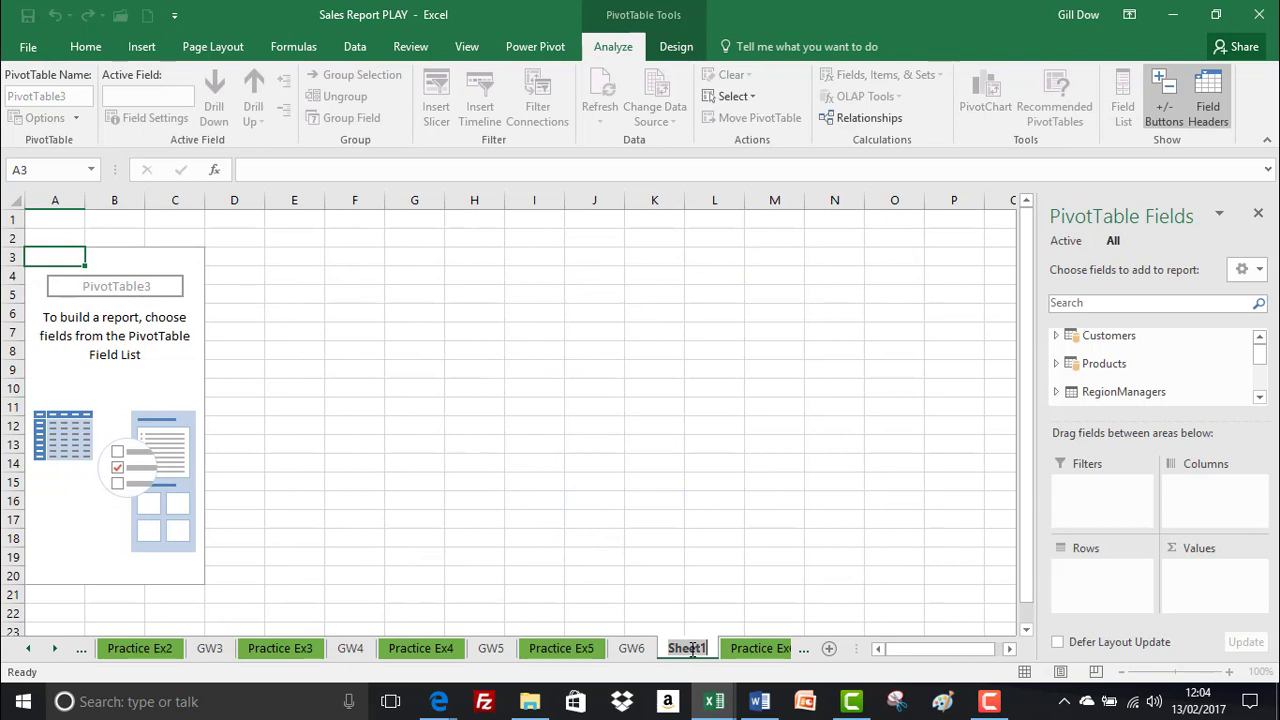
text(GW7)
key(Return)
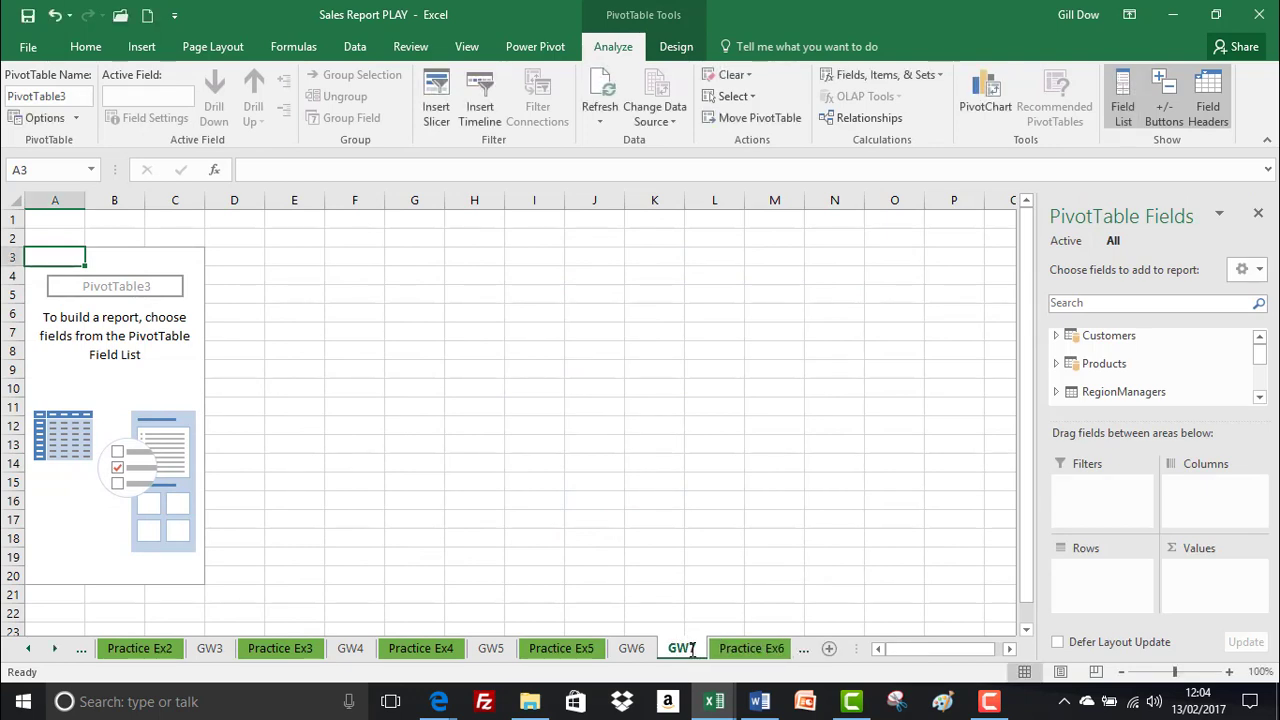
mouse_move(692, 650)
mouse_down()
mouse_move(768, 626)
mouse_move(792, 638)
mouse_move(729, 641)
mouse_up()
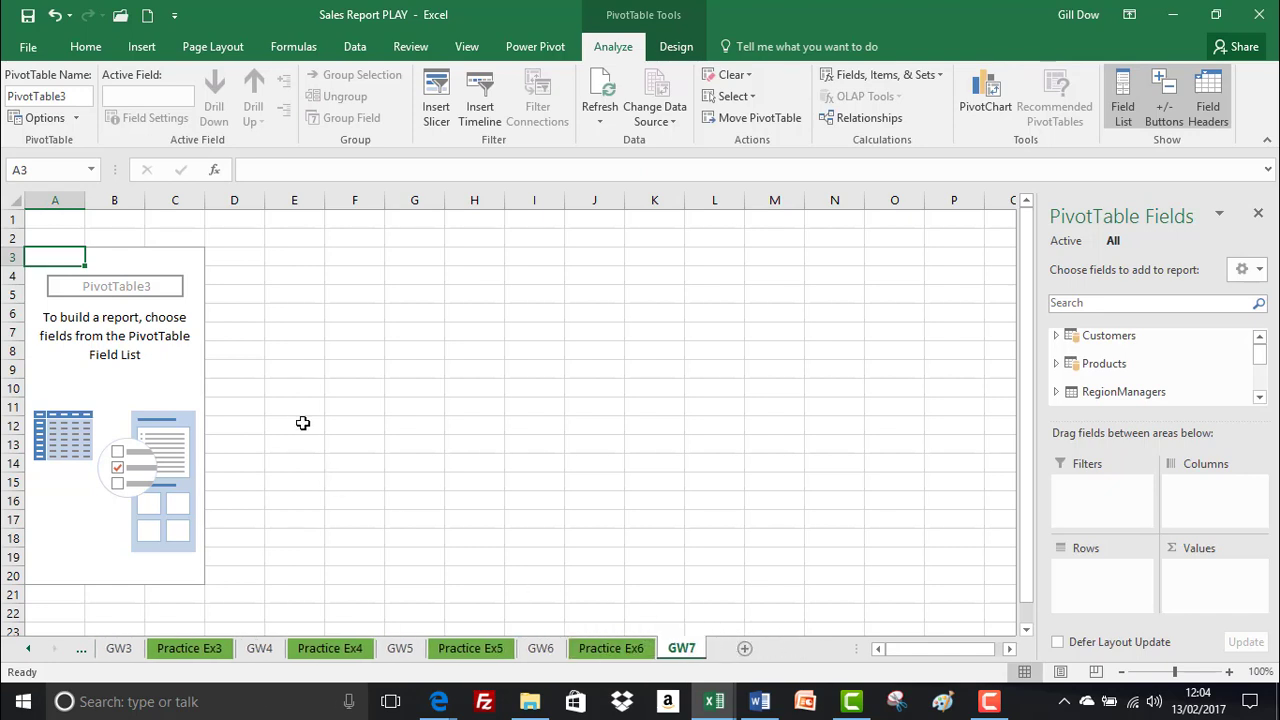
- Put the Products table's Category field in the pivot columns
click(1055, 364)
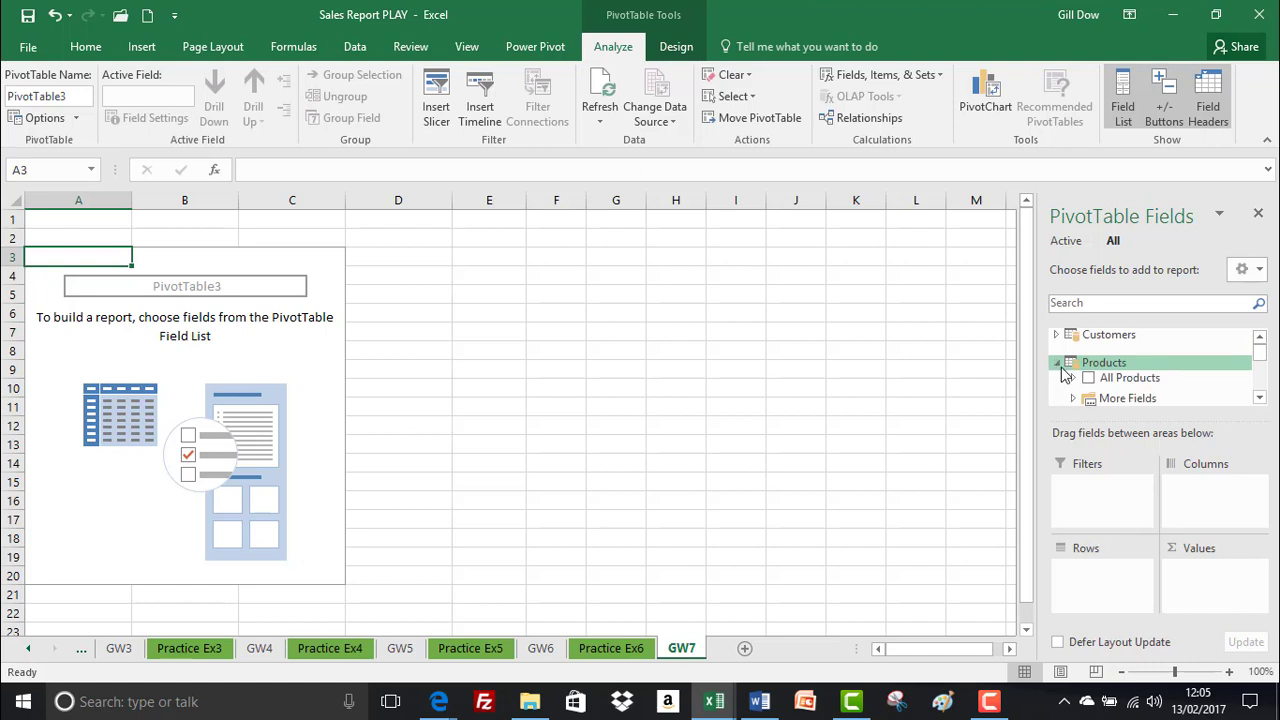
scroll(1262, 362, down, 1)
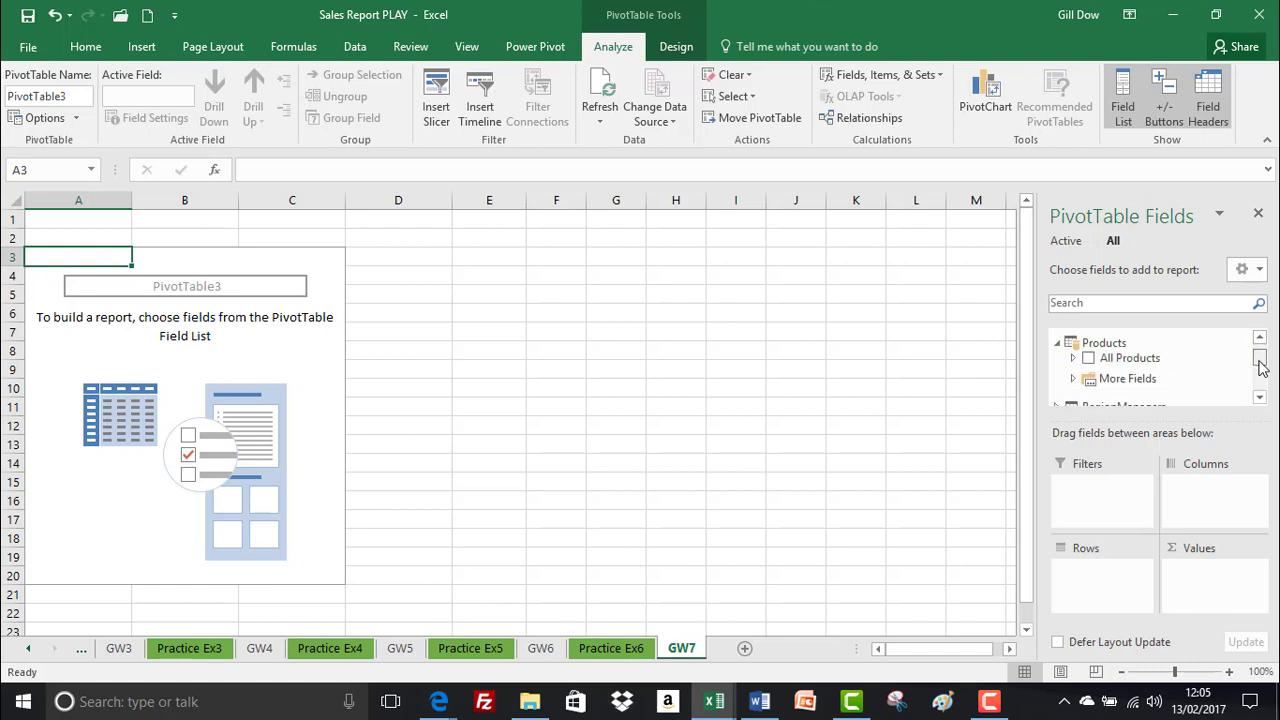
click(1073, 358)
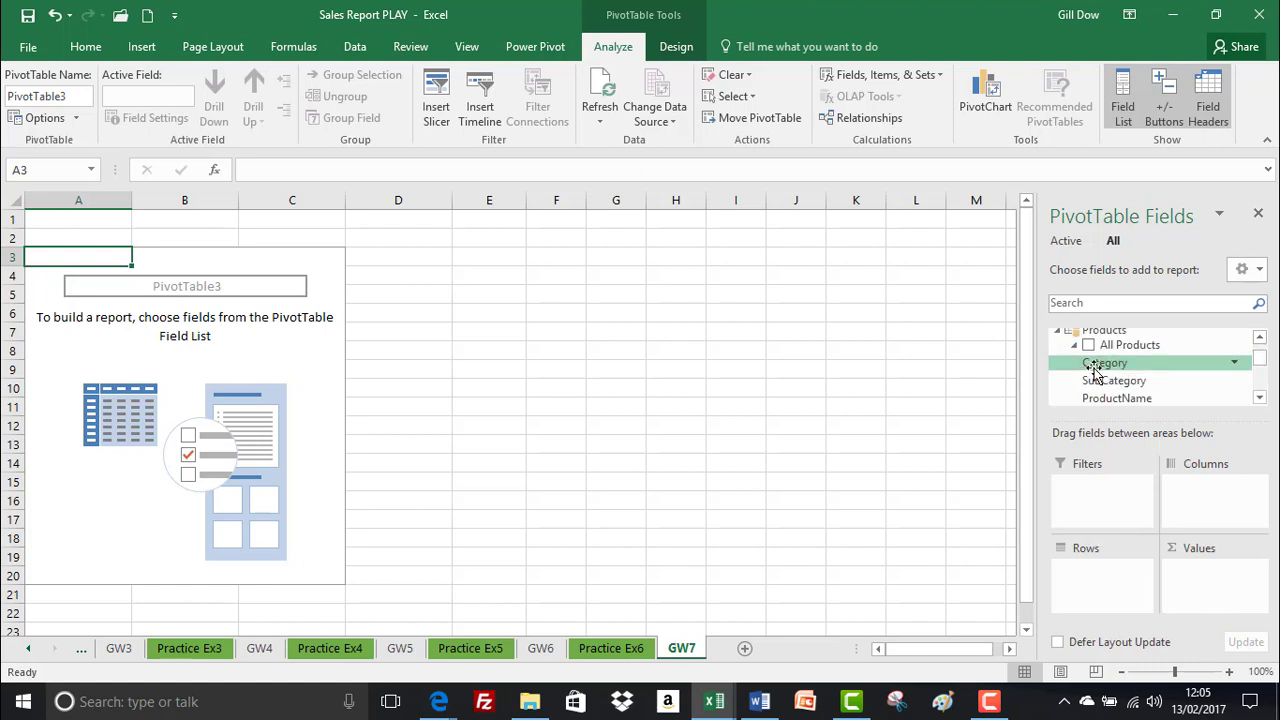
click(1075, 348)
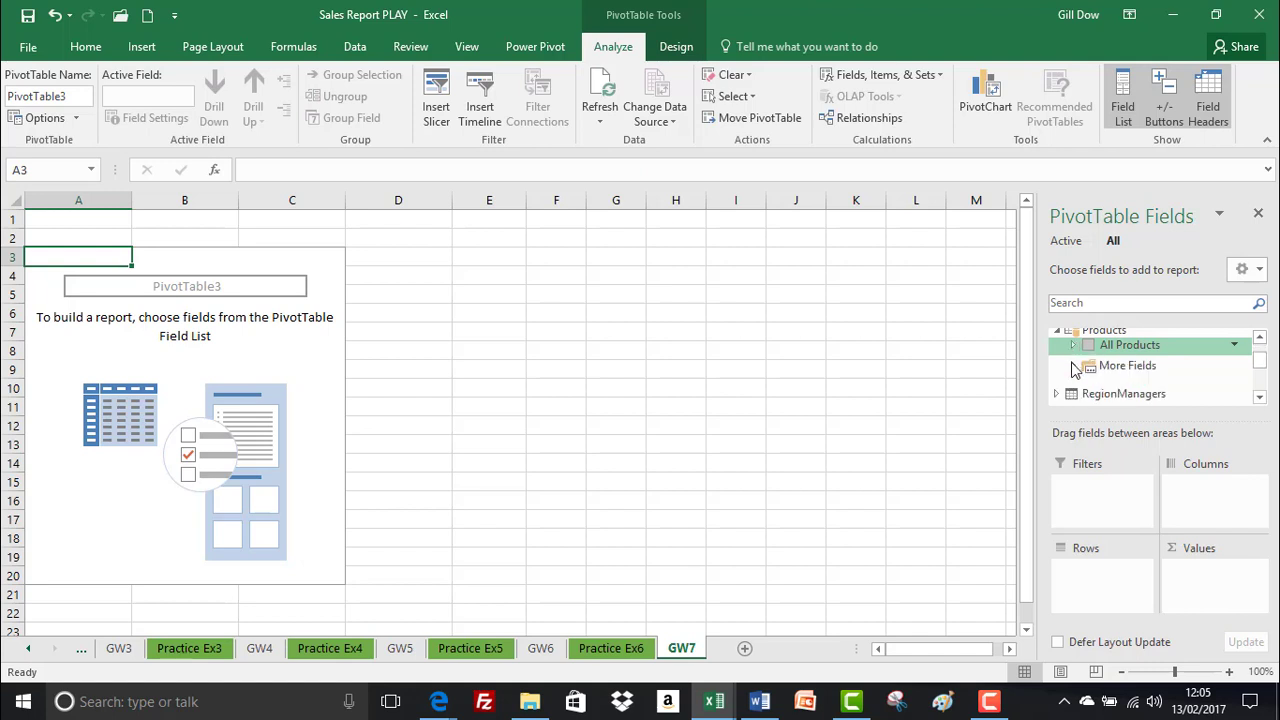
click(1074, 368)
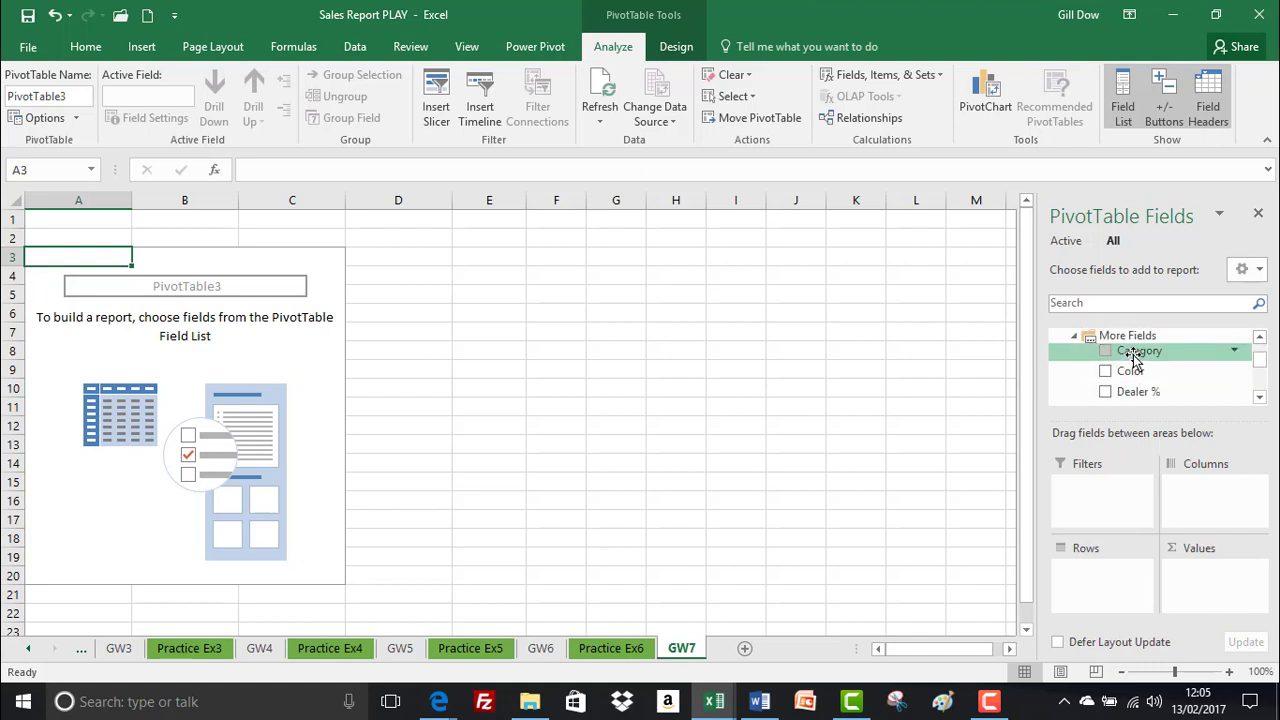
drag(1133, 357, 1203, 495)
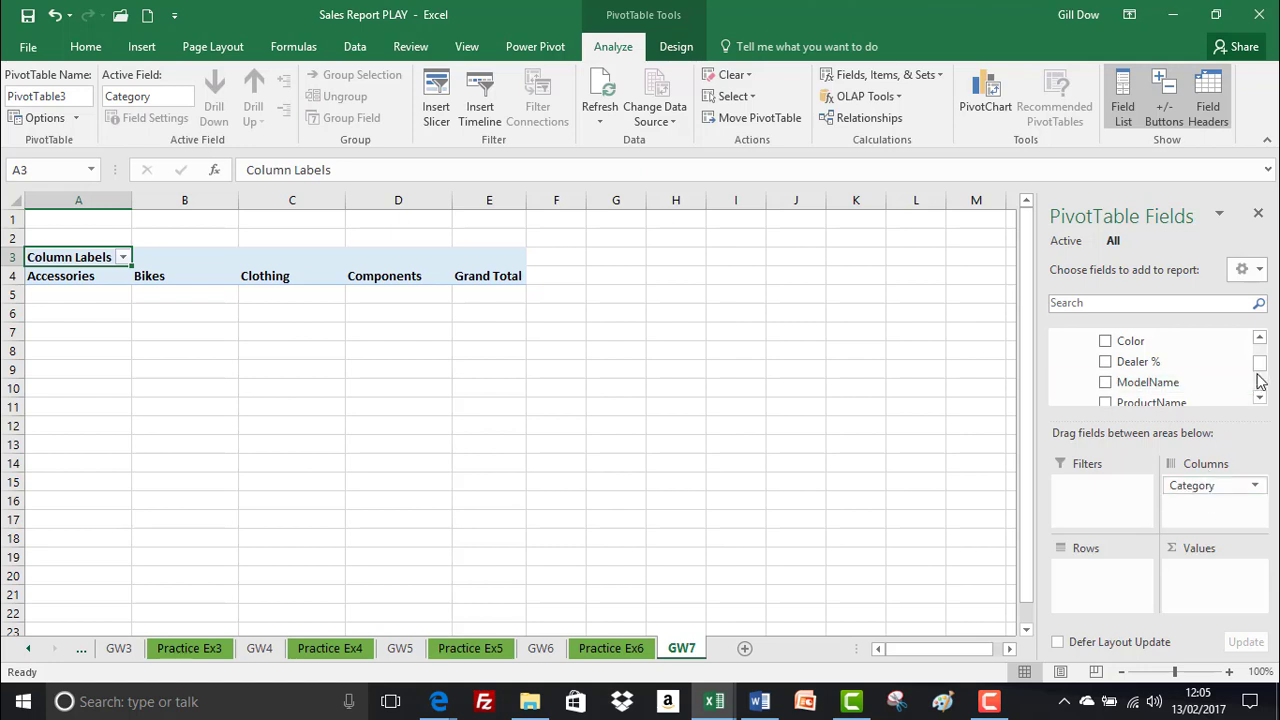
- Put the Customers table's Occupation field in the pivot rows
click(1260, 340)
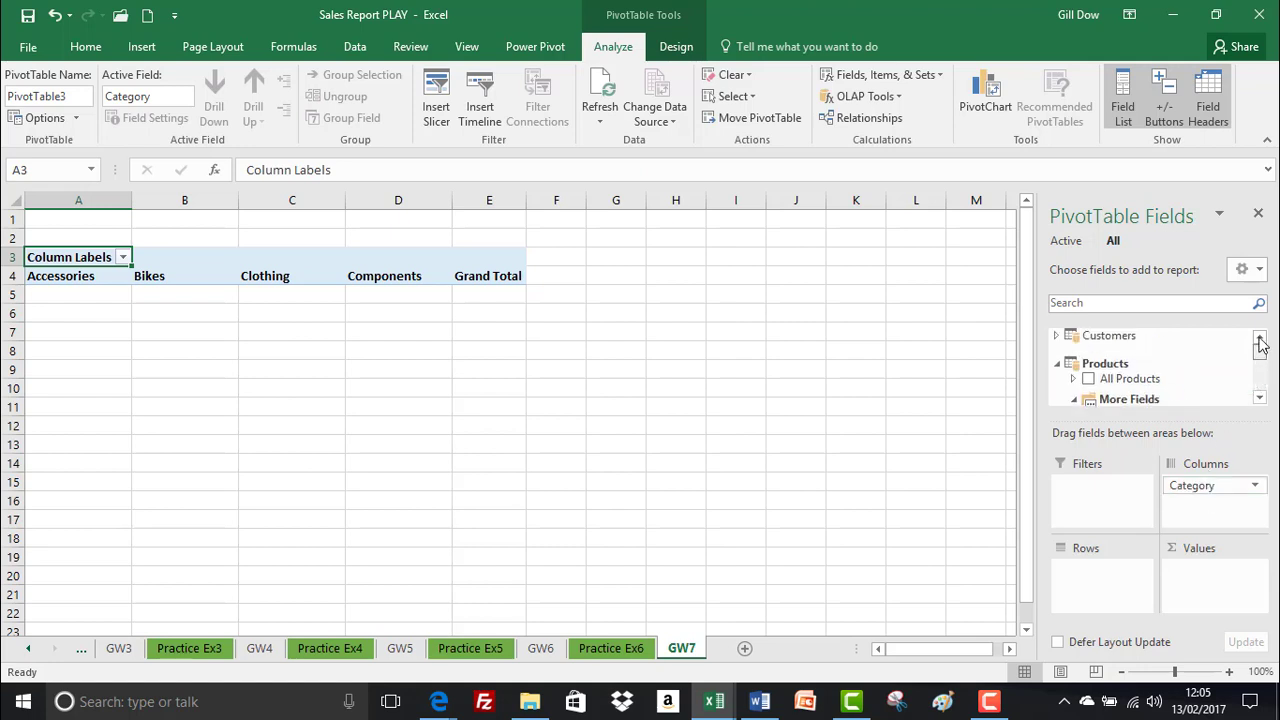
click(1057, 337)
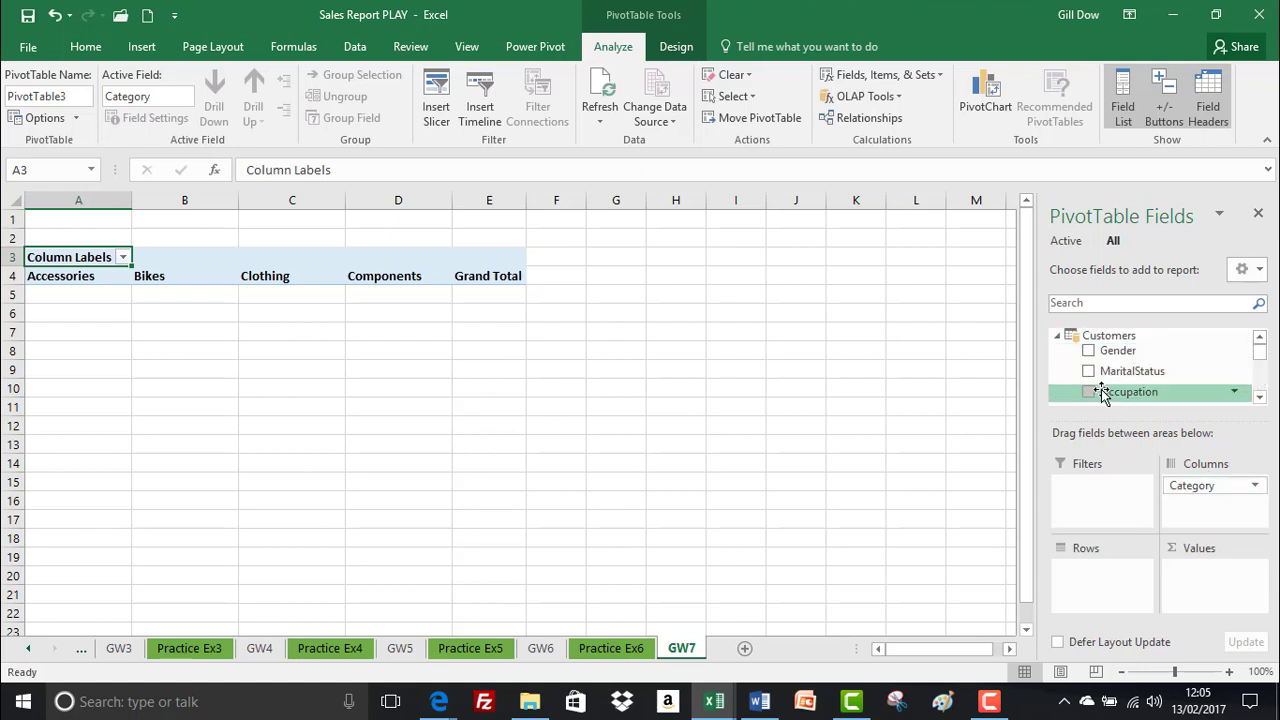
drag(1065, 391, 1078, 578)
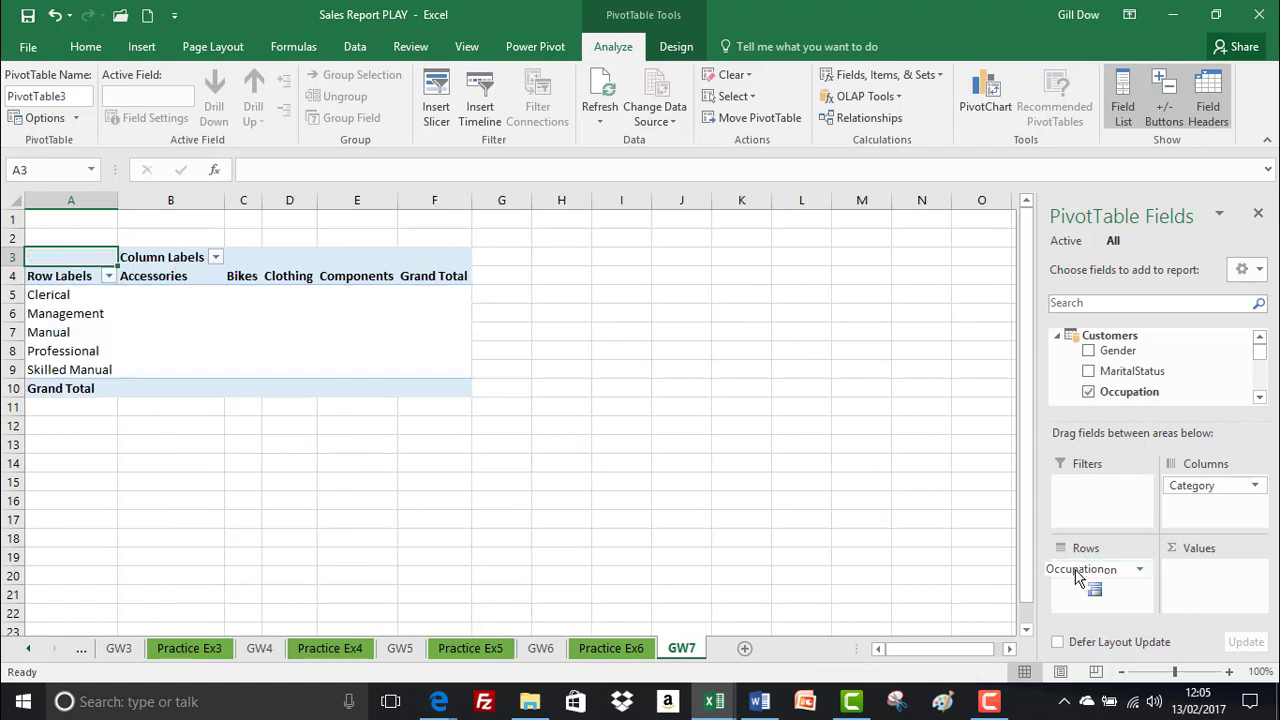
click(1054, 337)
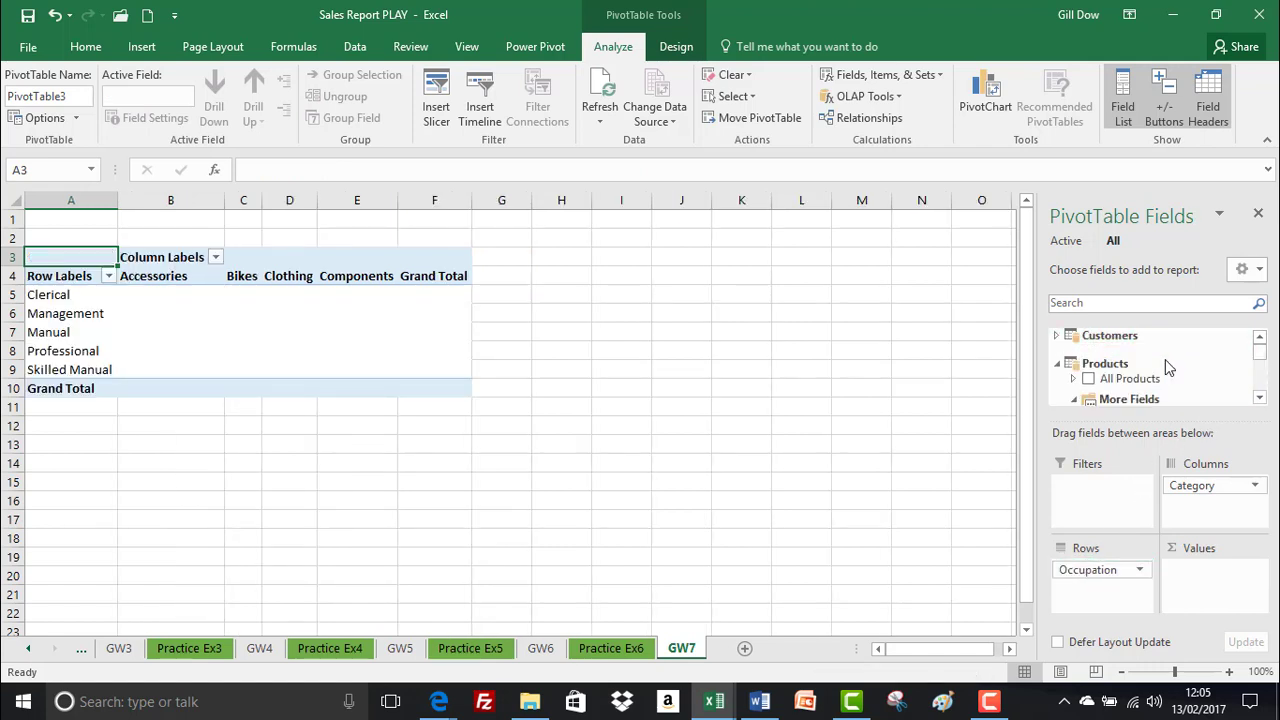
- Add Total Order Qty from the Sales table as the pivot values
scroll(1057, 368, down, 2)
click(1058, 347)
scroll(1260, 370, down, 10)
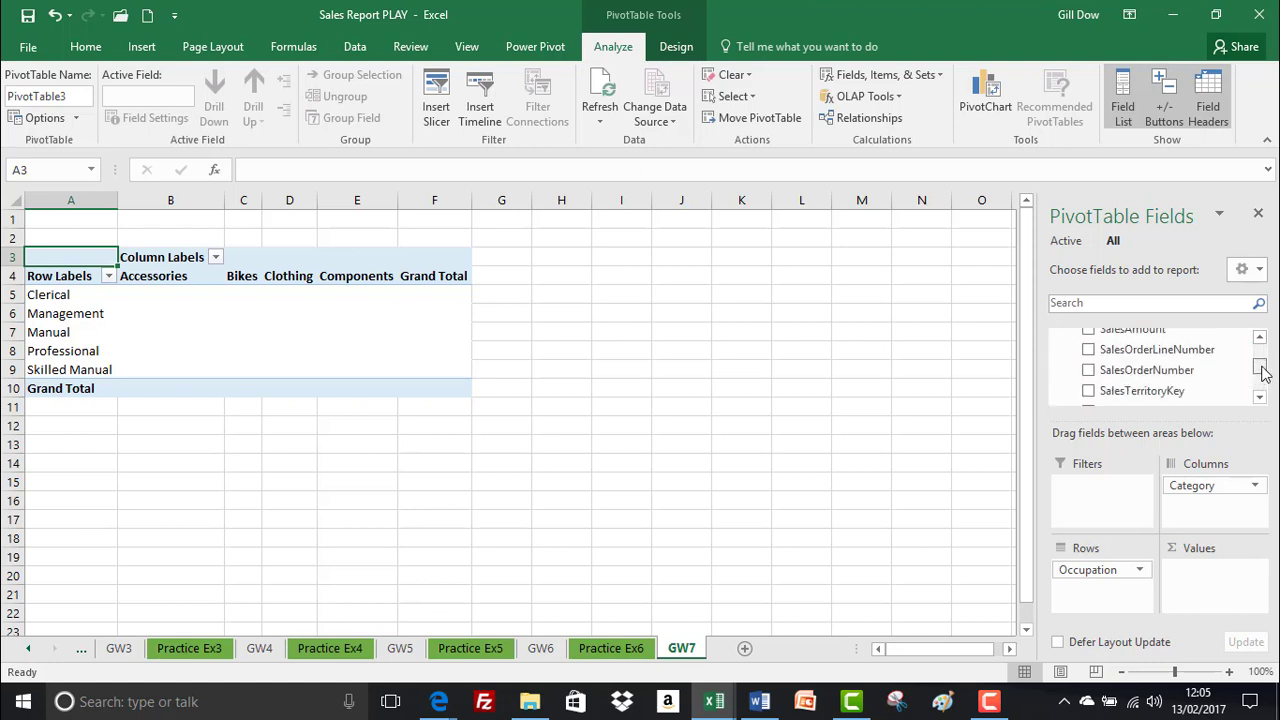
scroll(1262, 372, down, 3)
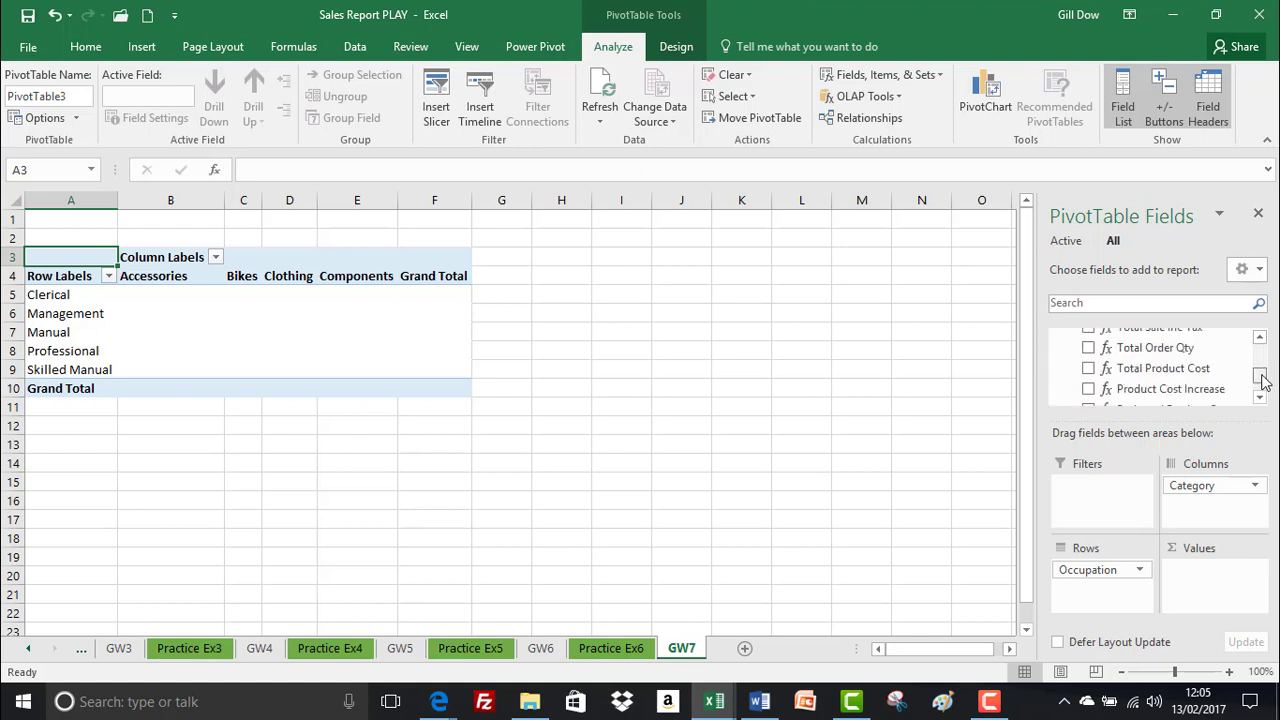
click(1184, 347)
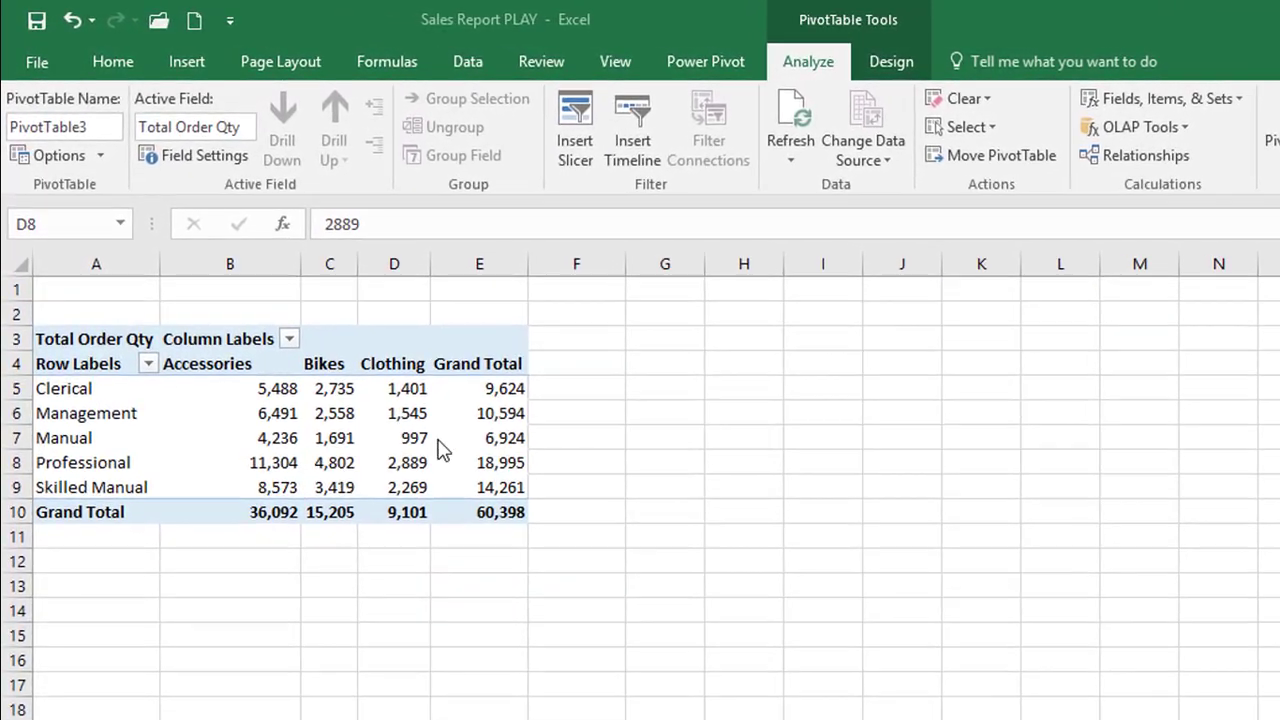
click(405, 463)
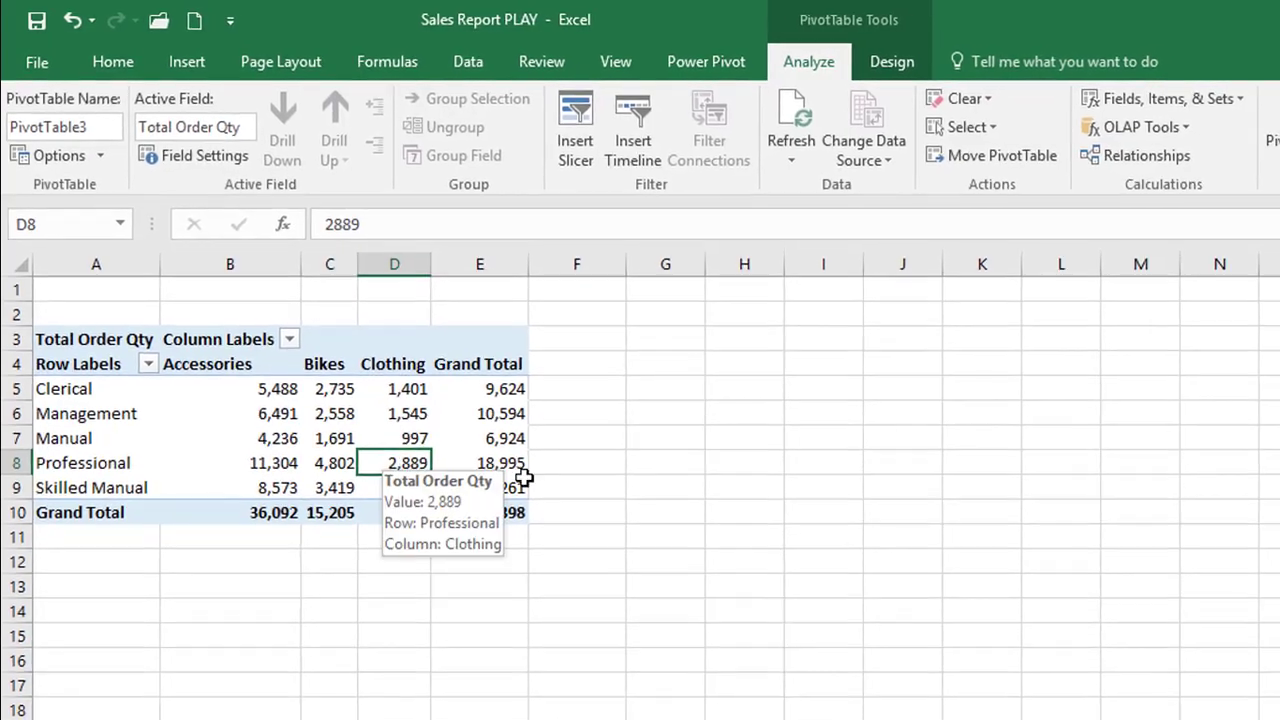
- Open the Power Pivot data model window and show the Products table
key(alt+n)
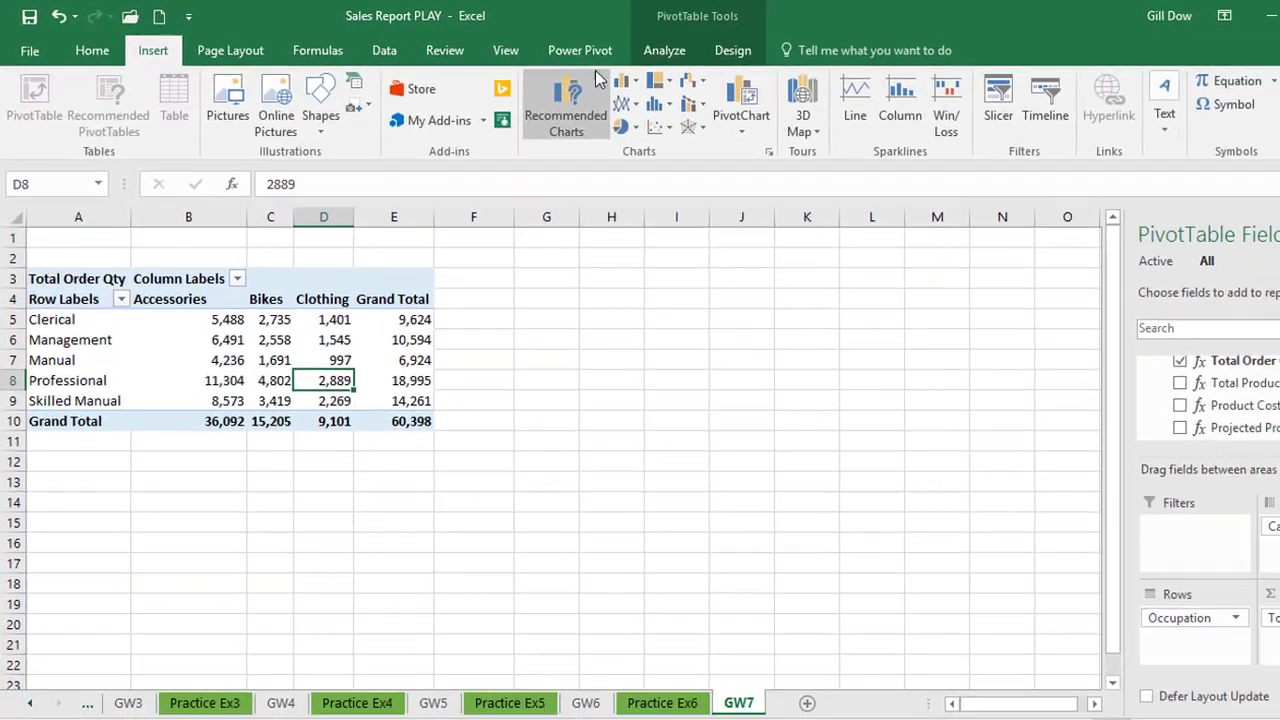
click(580, 50)
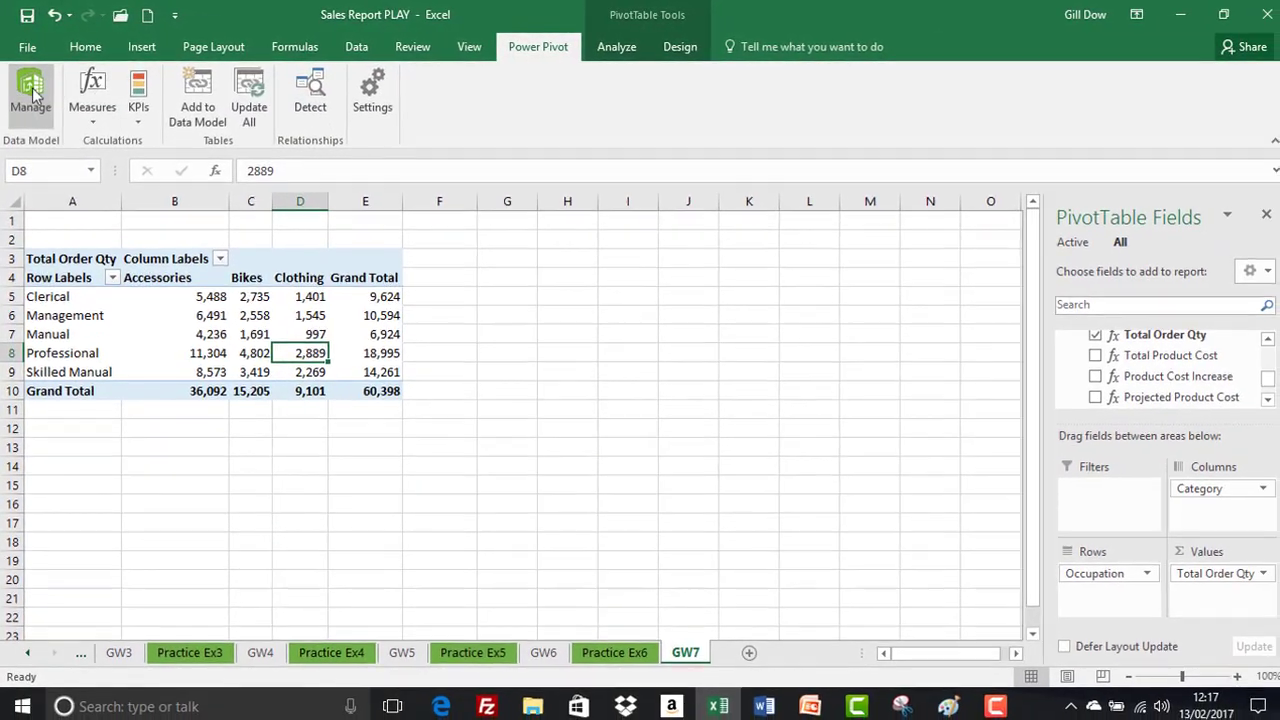
click(33, 90)
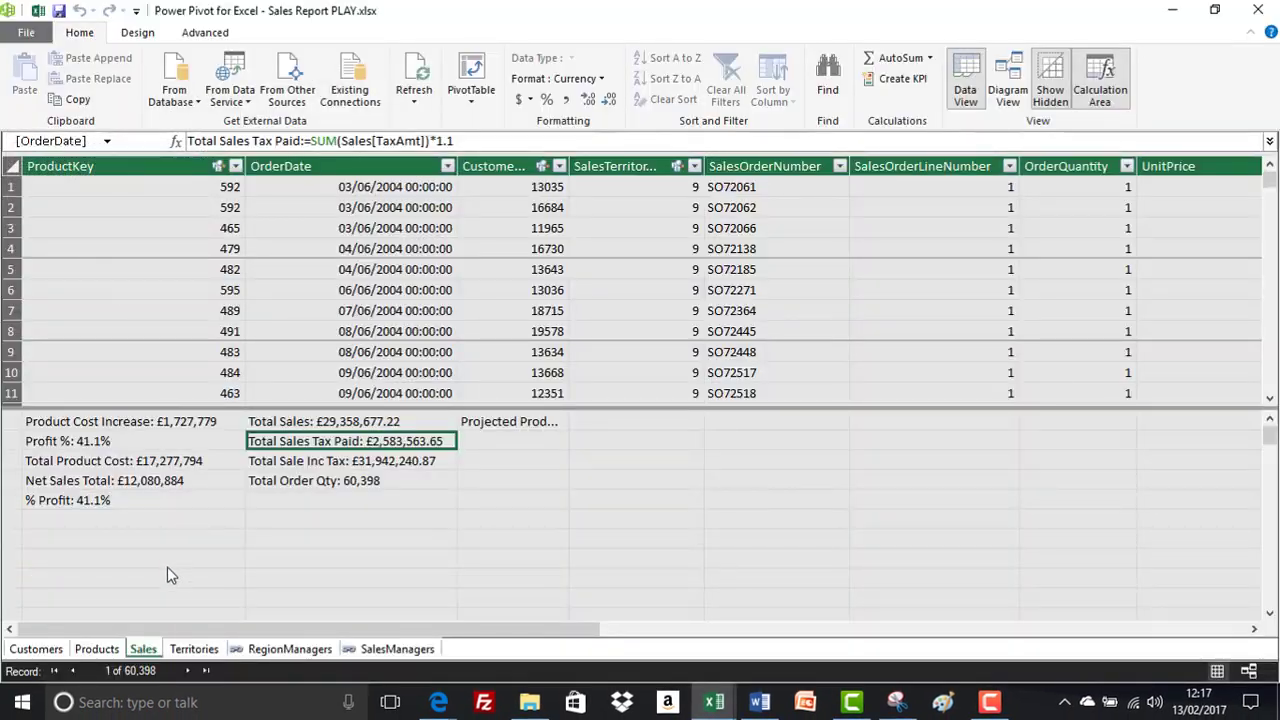
click(97, 649)
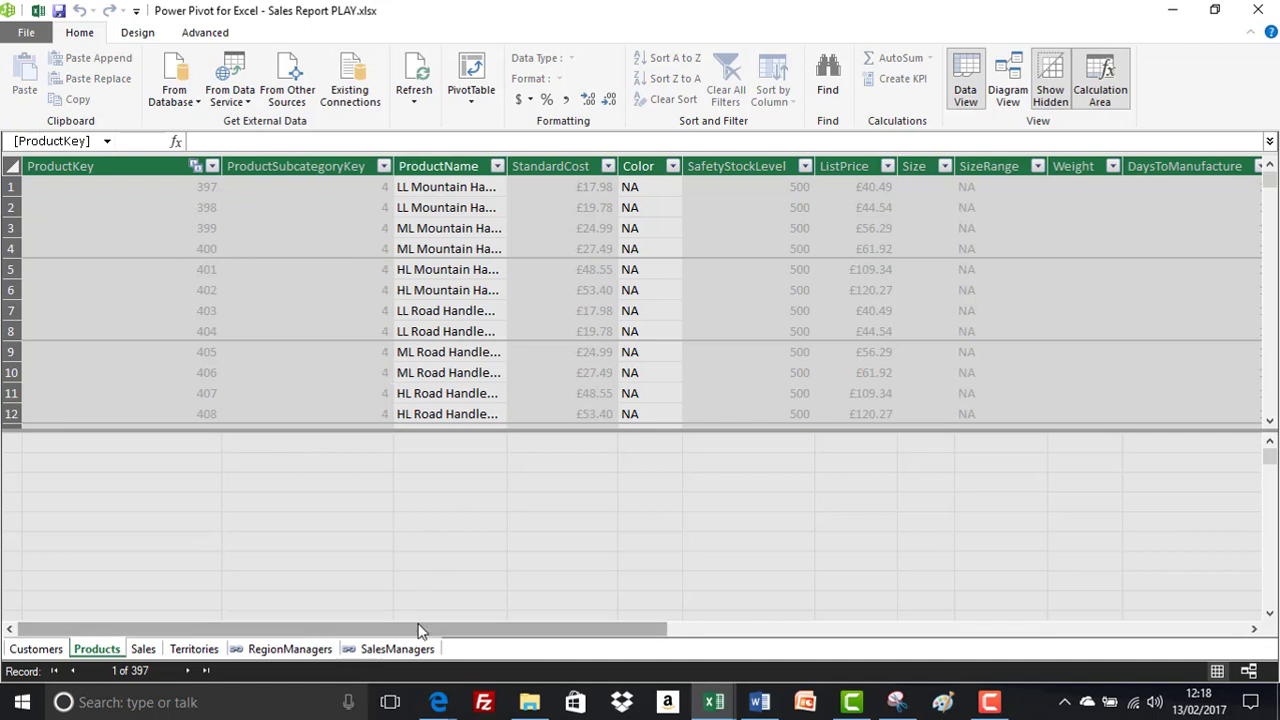
- Filter the Products table's Category column to Clothing only
drag(437, 633, 978, 638)
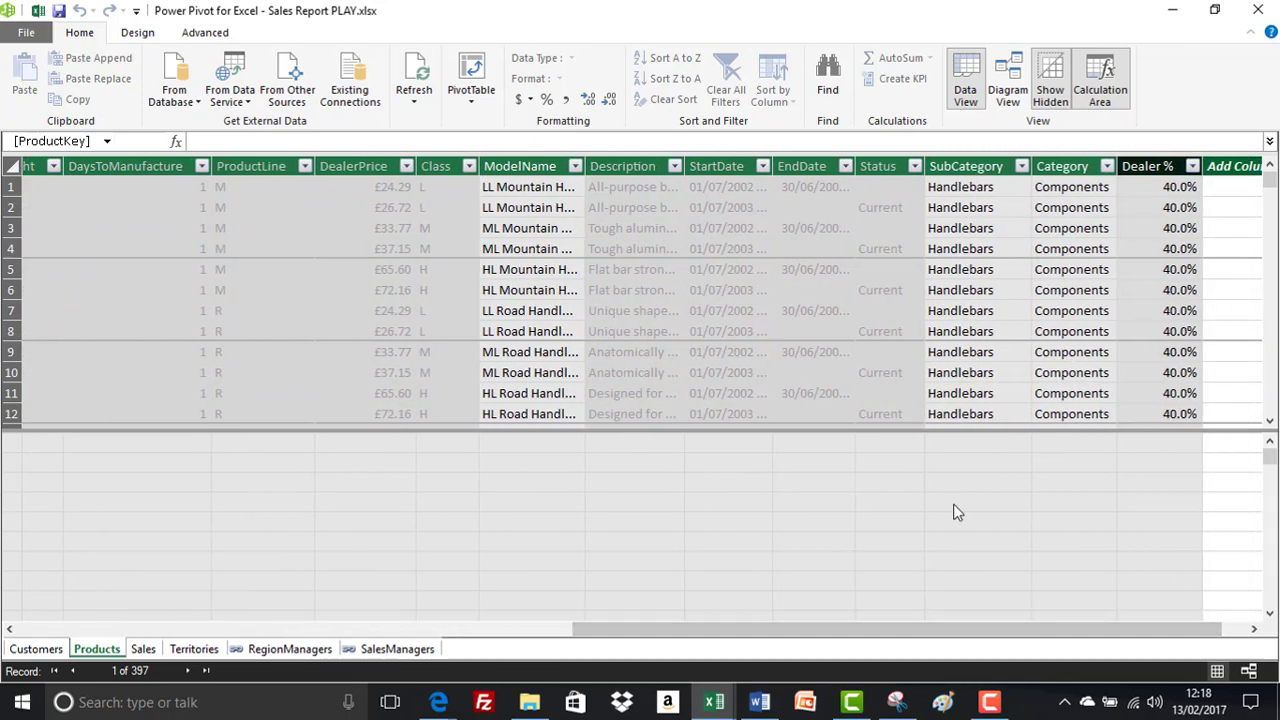
click(1106, 167)
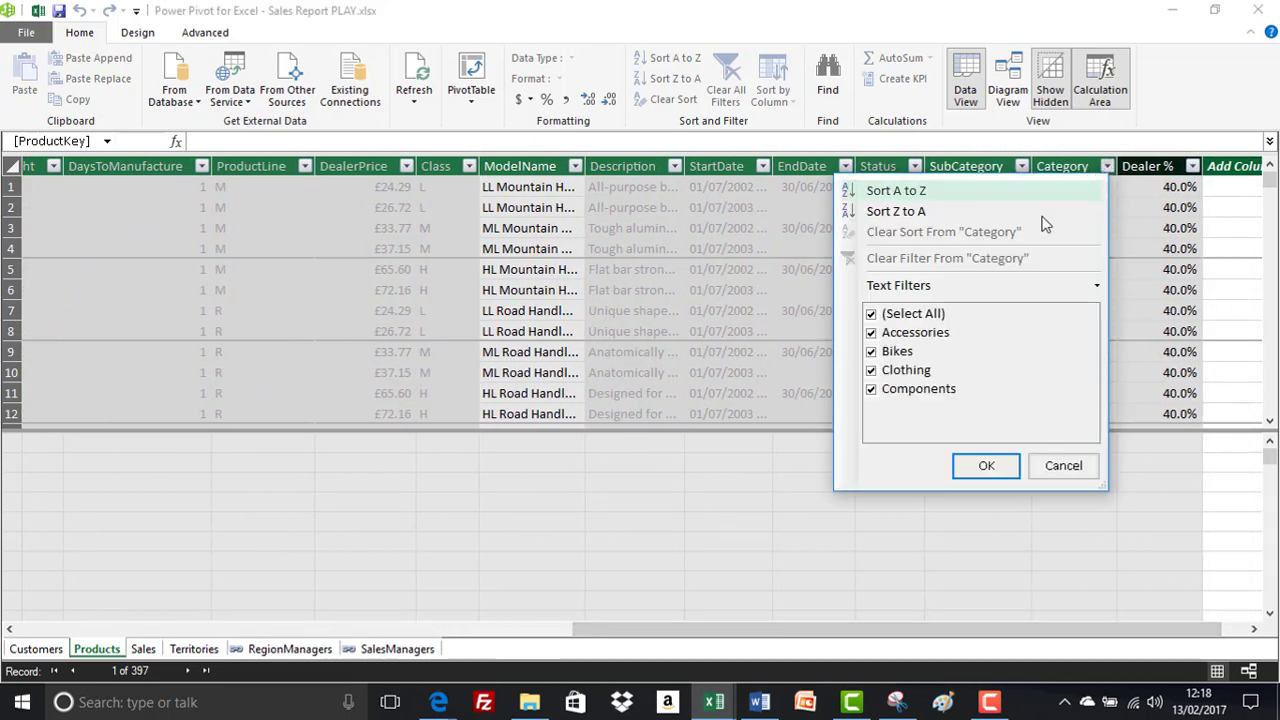
click(871, 314)
click(871, 370)
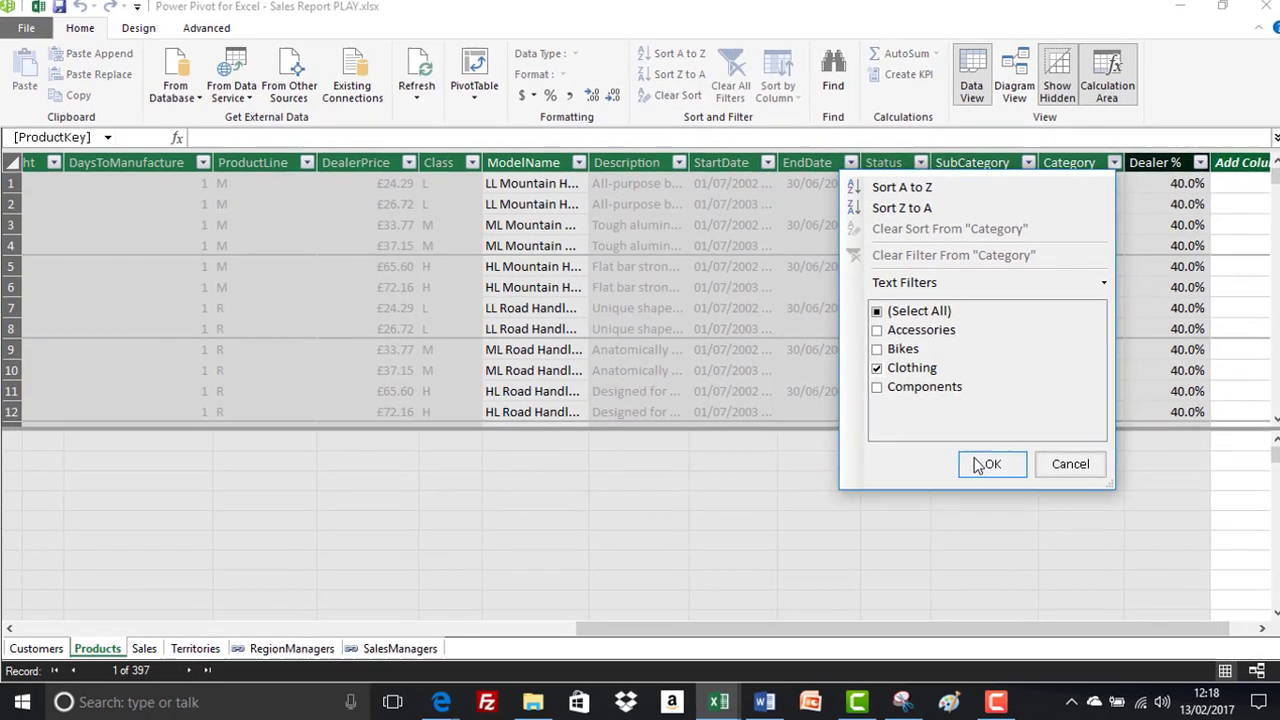
click(986, 465)
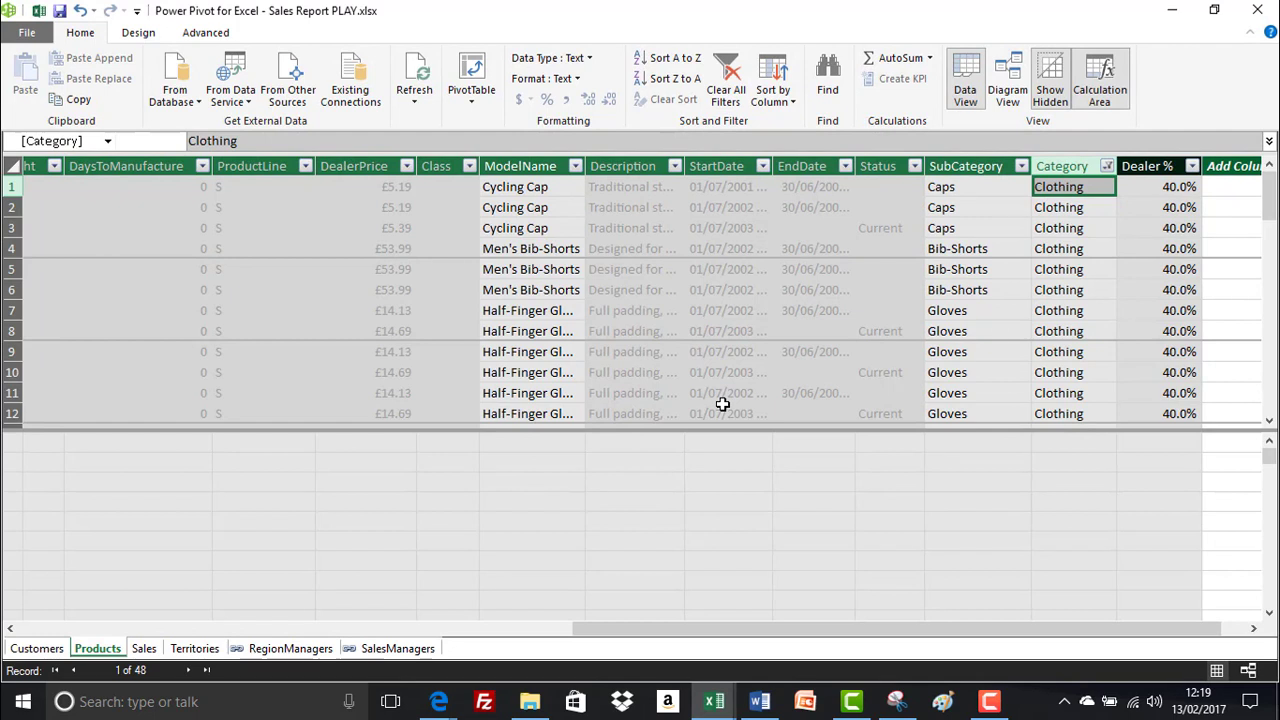
- Switch to Diagram View and inspect the Products–Sales relationship on ProductKey
click(1008, 80)
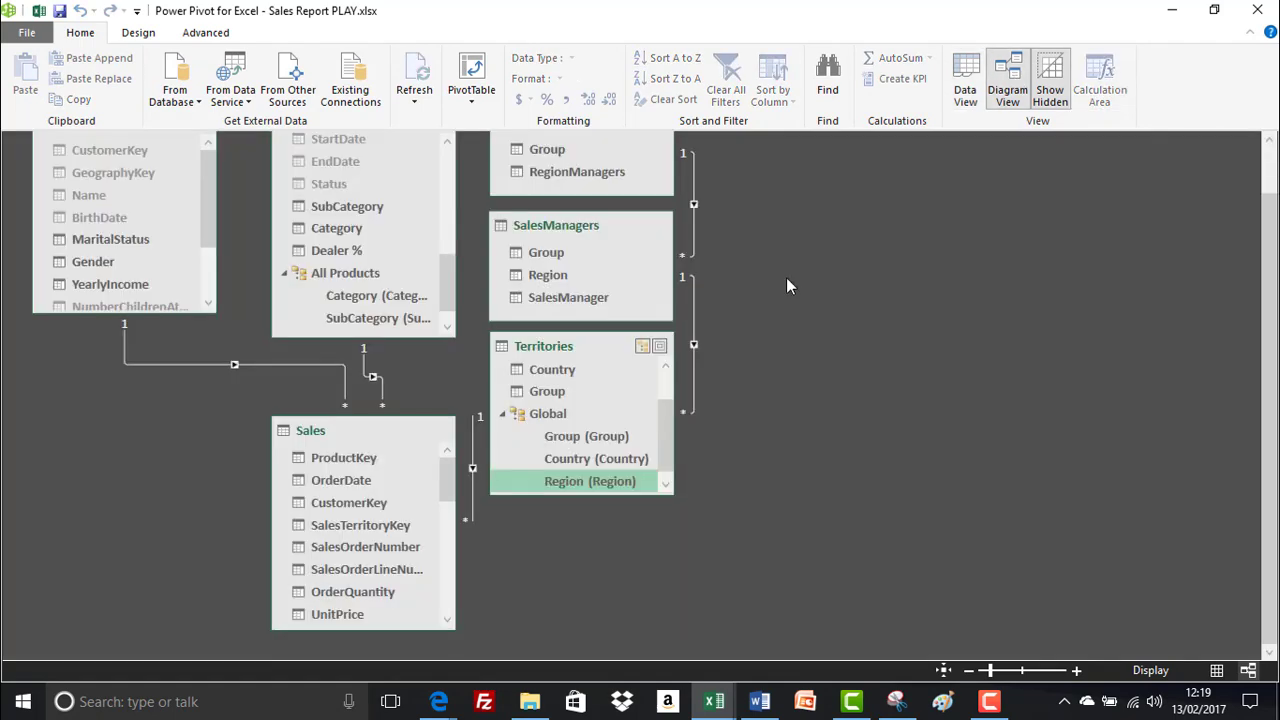
click(376, 430)
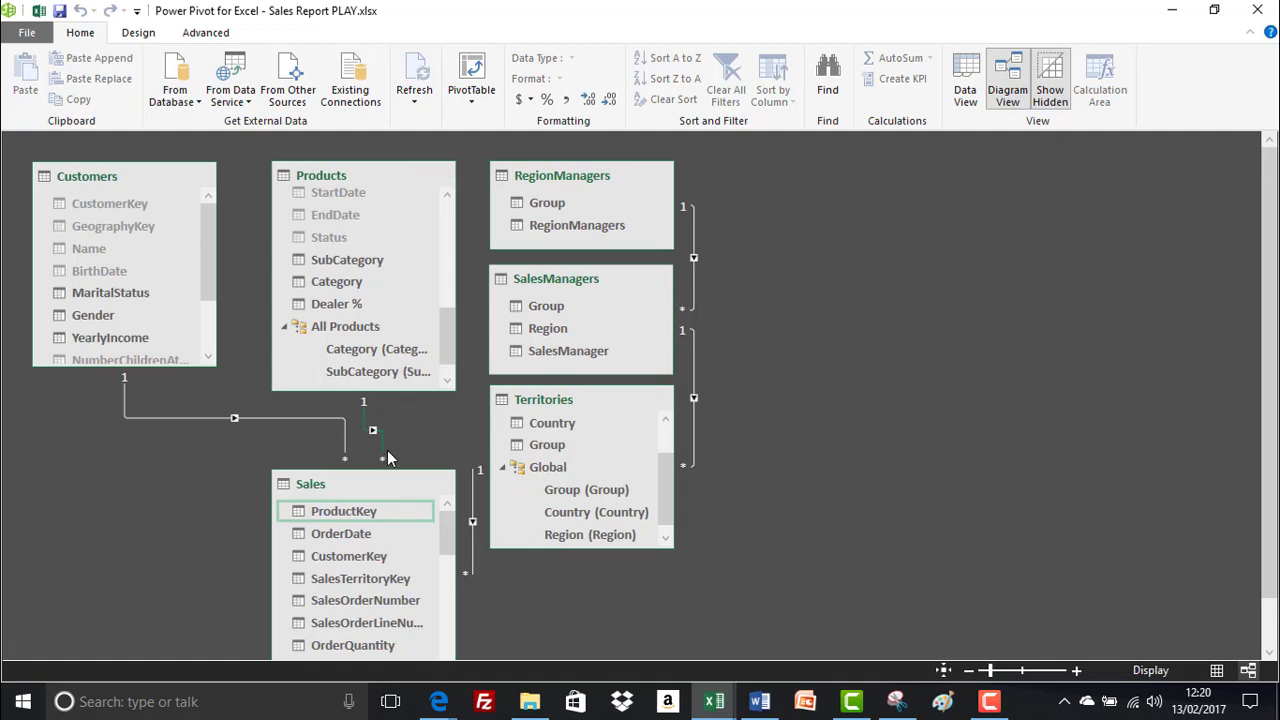
drag(447, 338, 437, 219)
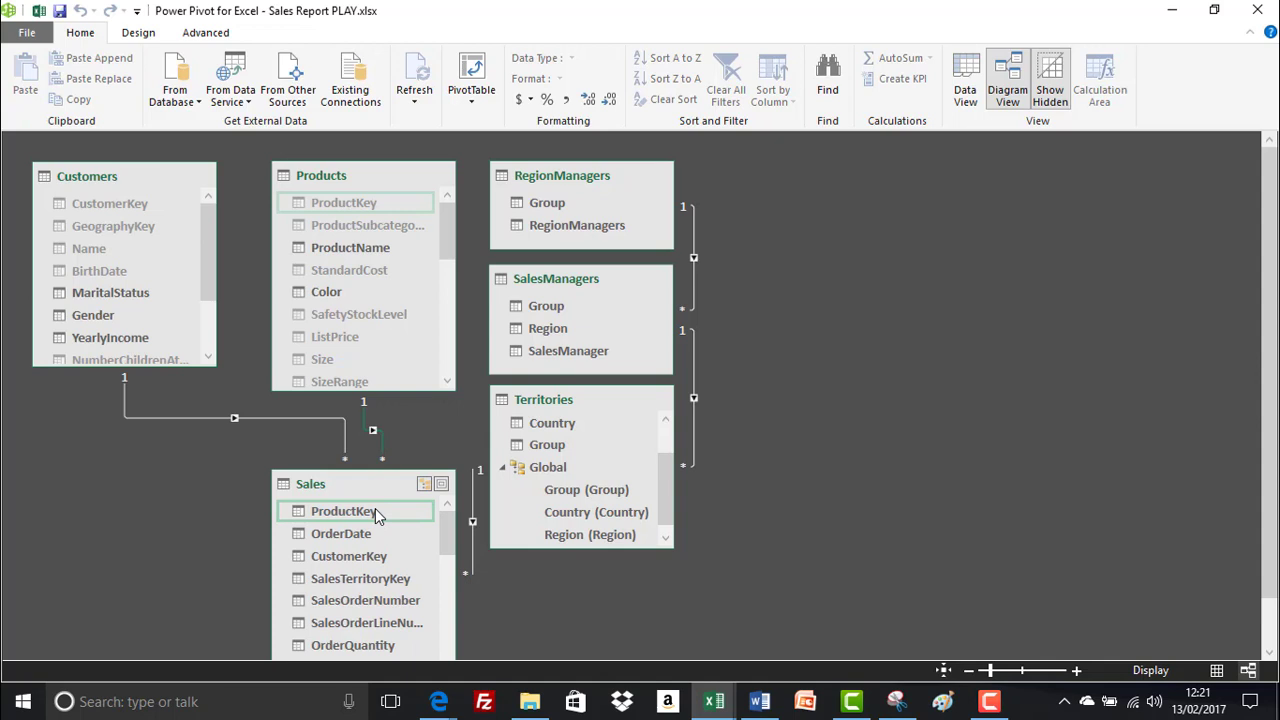
key(F10)
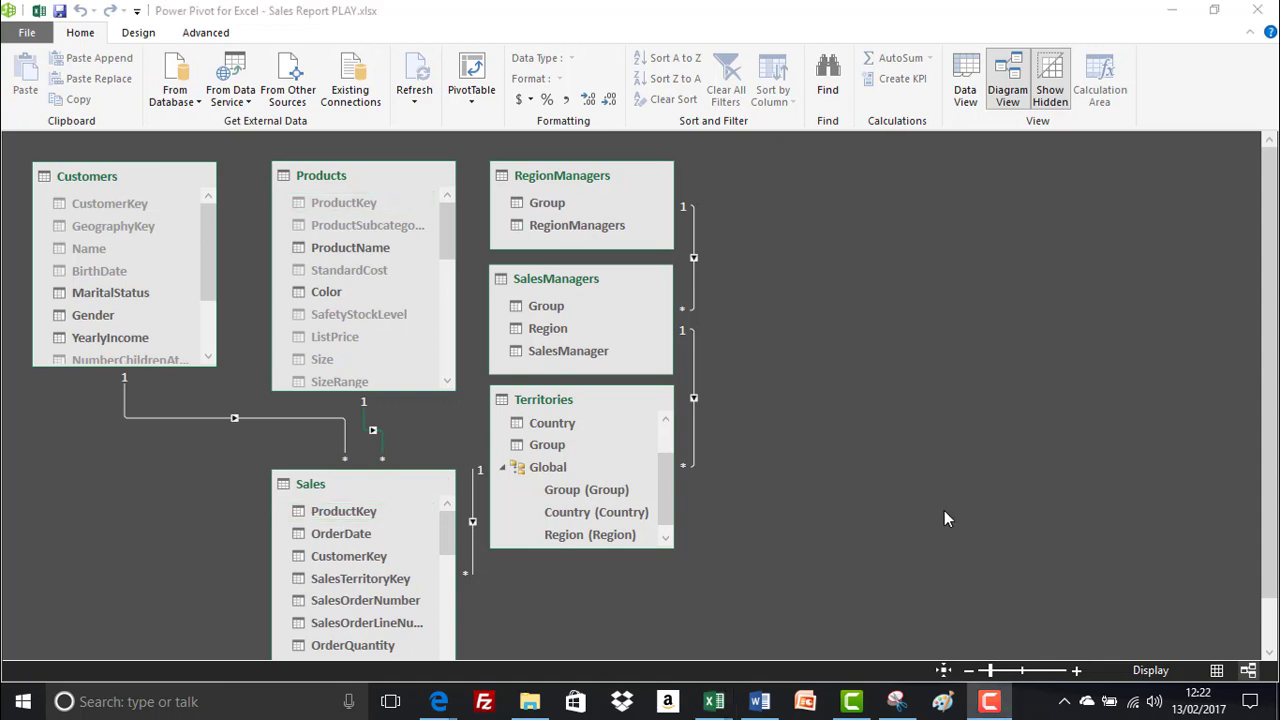